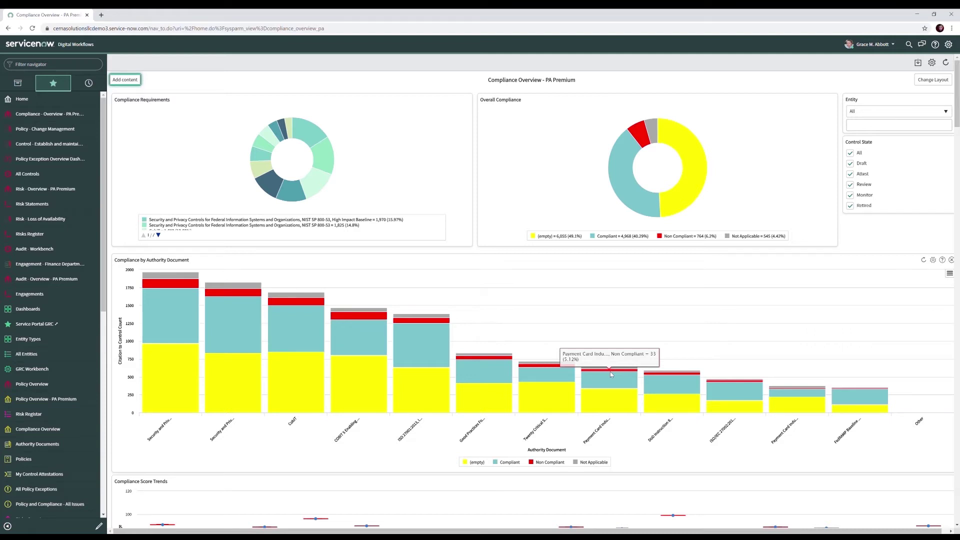
Drill into the red Non Compliant part of the Payment Card Industry bar in Compliance by Authority Document.
{"action": "left_click", "coordinate": [610, 371]}
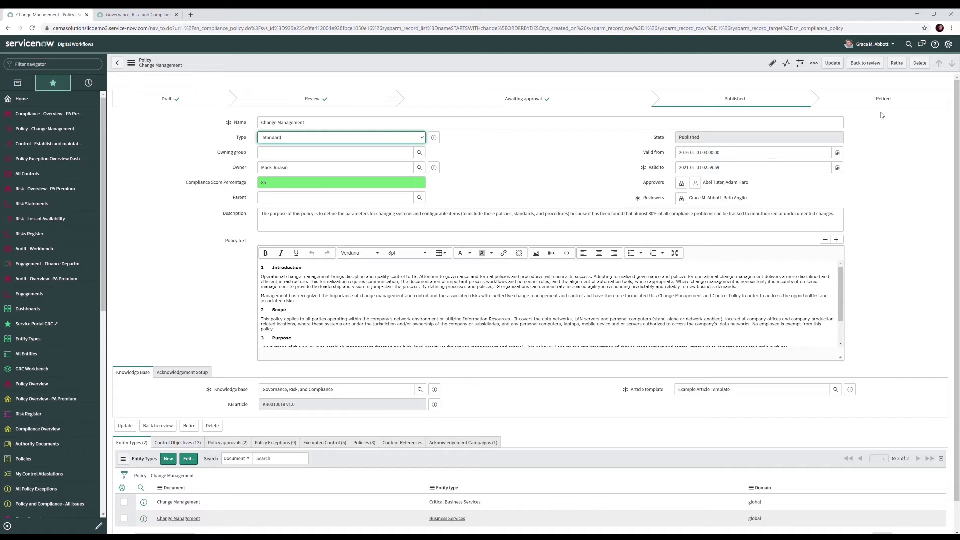
{"action": "left_click", "coordinate": [180, 140]}
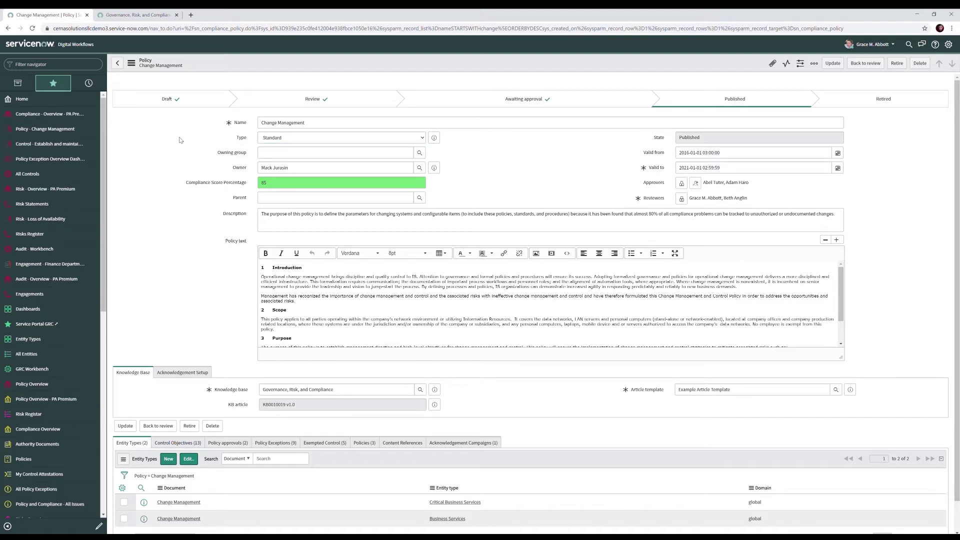
{"action": "left_click", "coordinate": [303, 142]}
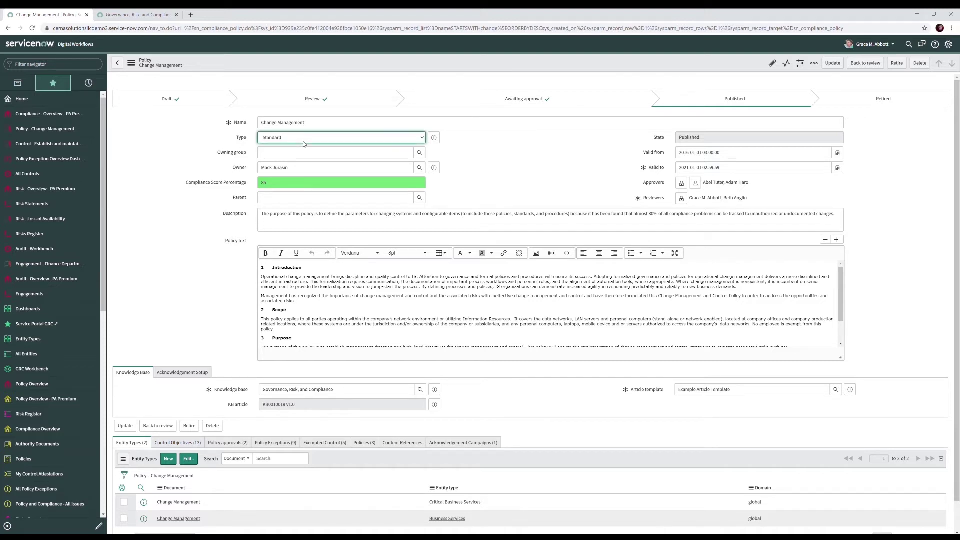
{"action": "left_click", "coordinate": [160, 161]}
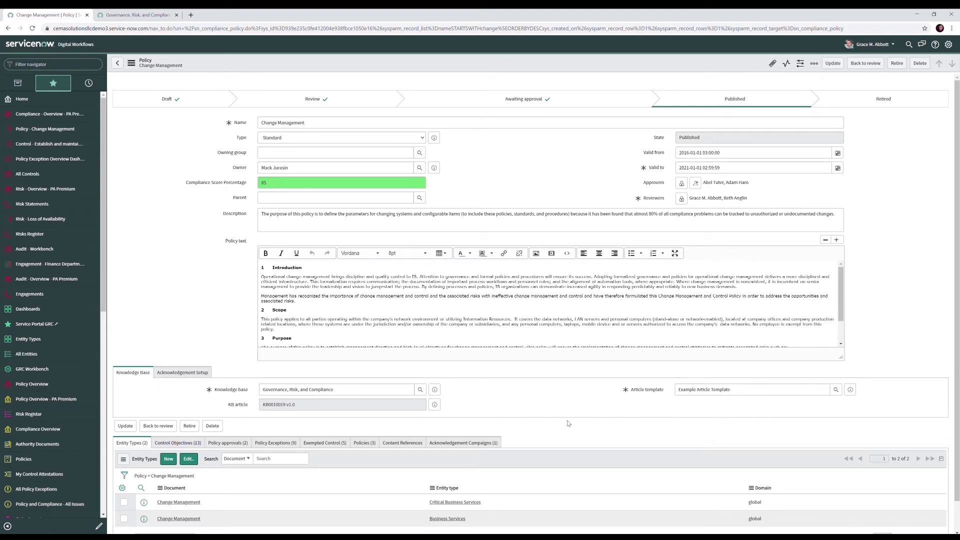
Open the Change Management policy's knowledge article in a new tab, then return to the policy.
{"action": "scroll", "coordinate": [561, 414], "scroll_direction": "down", "scroll_amount": 1}
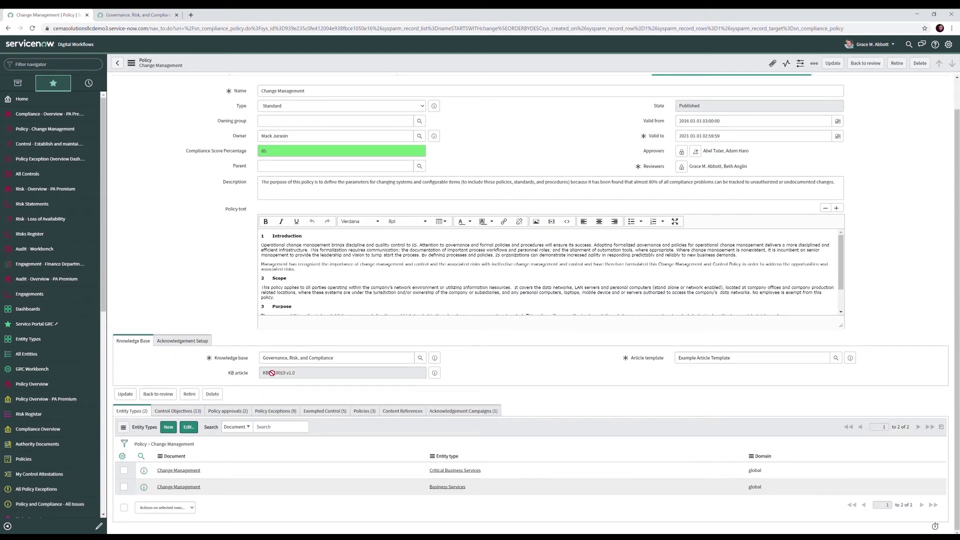
{"action": "left_click", "coordinate": [128, 12]}
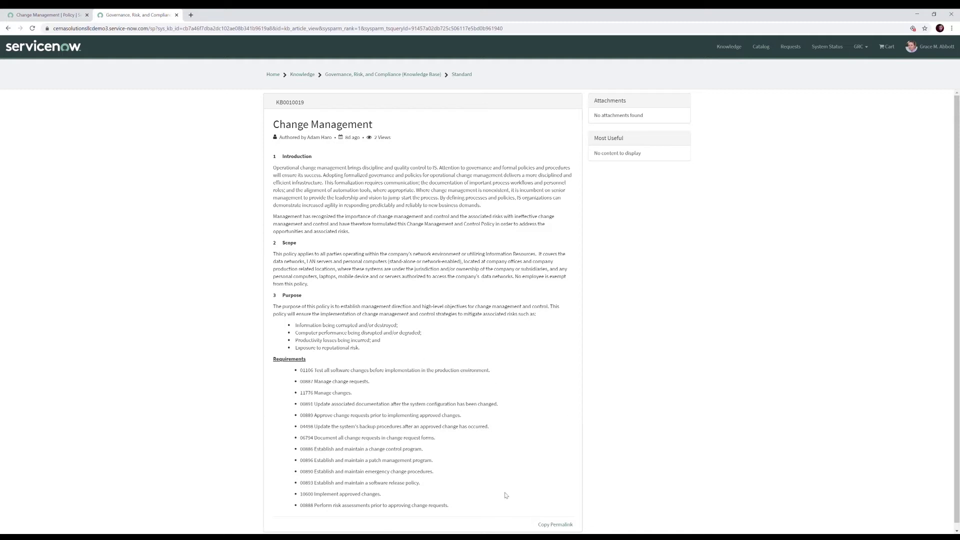
{"action": "key", "text": "ctrl+shift+Tab"}
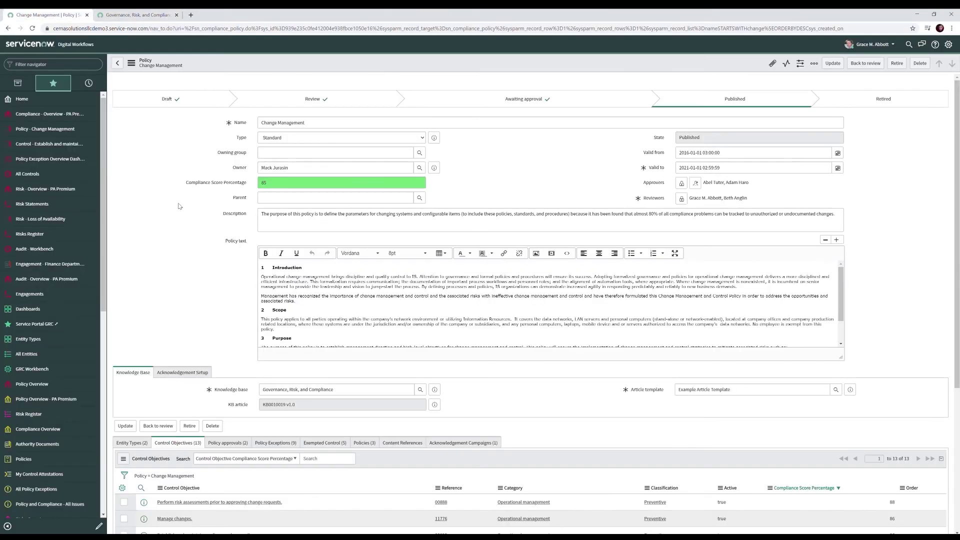
Show the policy's 13 control objectives, ranked by compliance score from 88 to 0 percent.
{"action": "scroll", "coordinate": [142, 350], "scroll_direction": "down", "scroll_amount": 5}
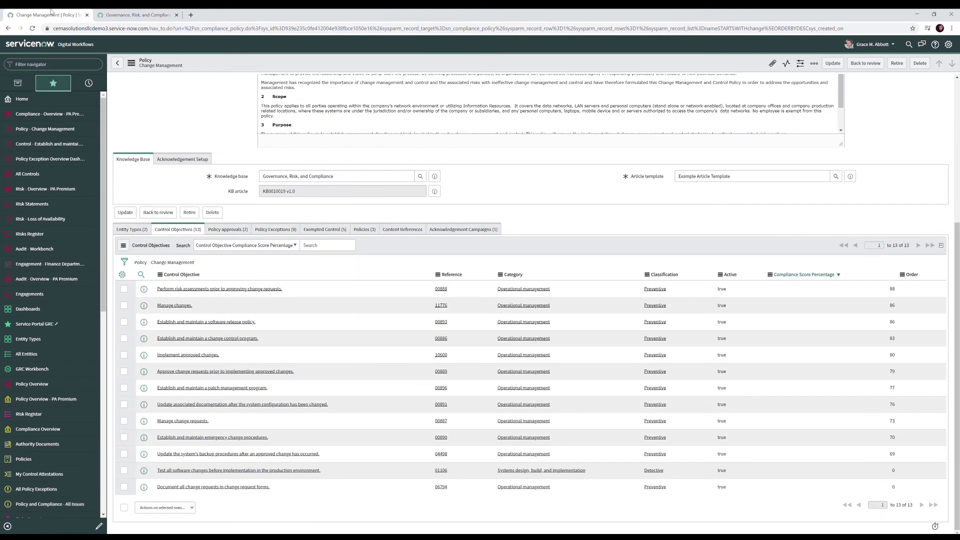
{"action": "left_click", "coordinate": [108, 14]}
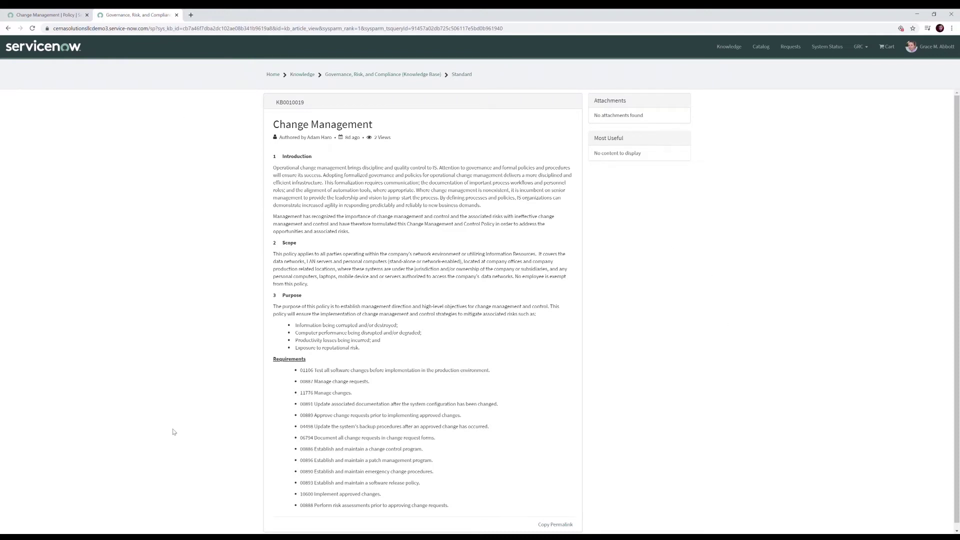
{"action": "left_click", "coordinate": [45, 12]}
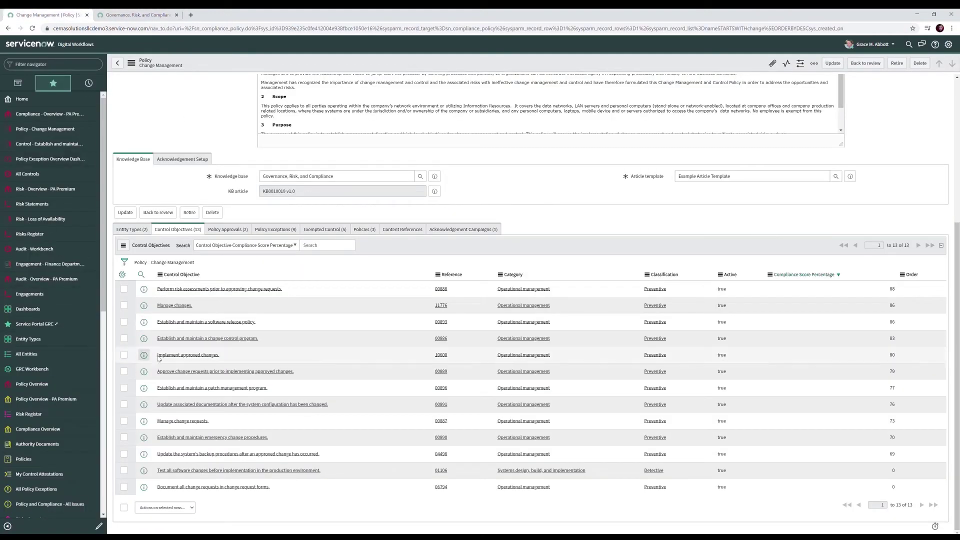
Open the 'Establish and maintain a change control program' objective (83%) and list its 91 controls.
{"action": "left_click", "coordinate": [207, 339]}
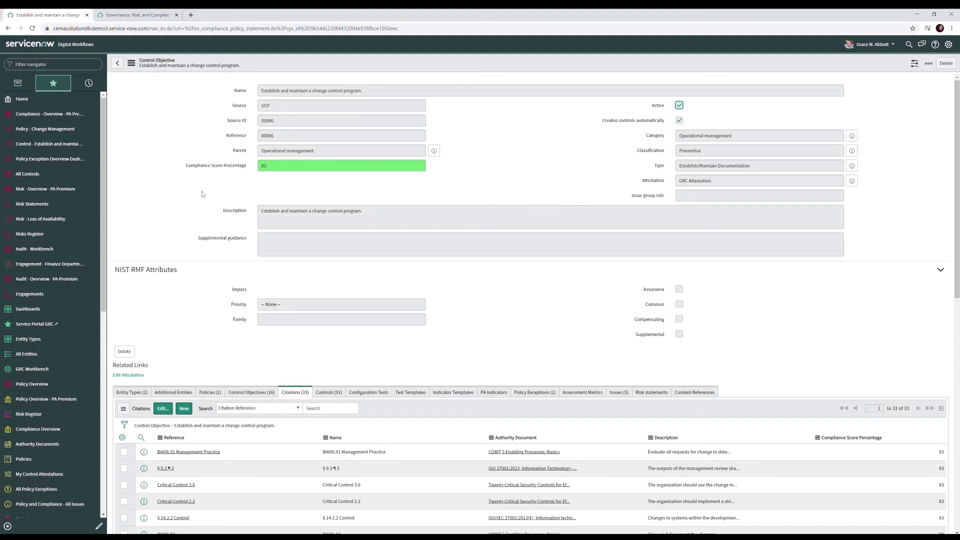
{"action": "left_click", "coordinate": [330, 393]}
{"action": "scroll", "coordinate": [485, 368], "scroll_direction": "down", "scroll_amount": 3}
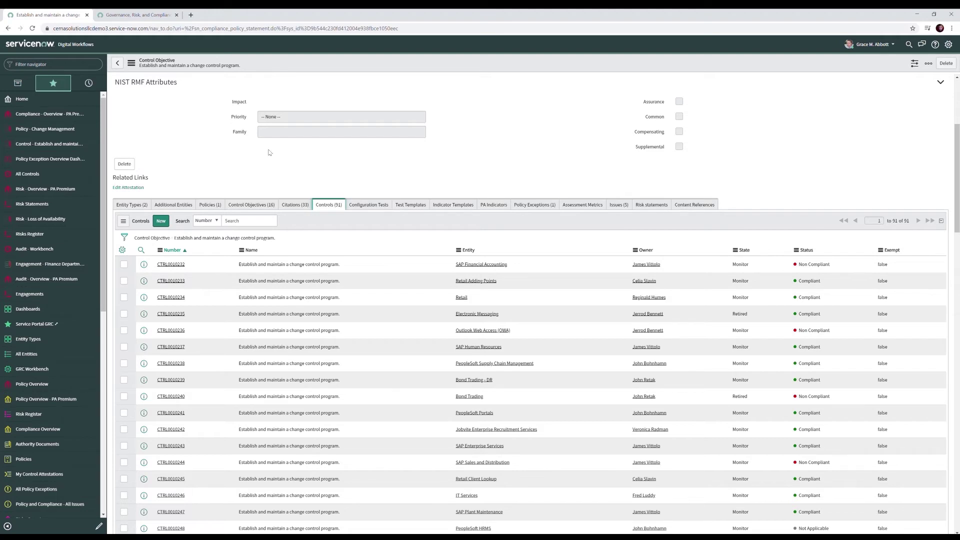
Show the change control objective's 33 citations.
{"action": "left_click", "coordinate": [299, 210]}
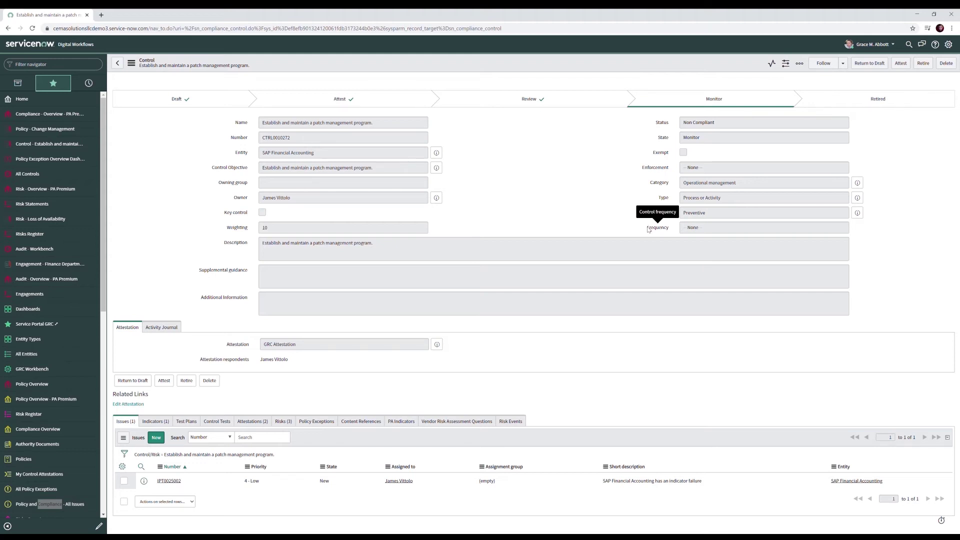
Review the patch management control's three linked risks and scroll down toward its indicators.
{"action": "left_click", "coordinate": [649, 229]}
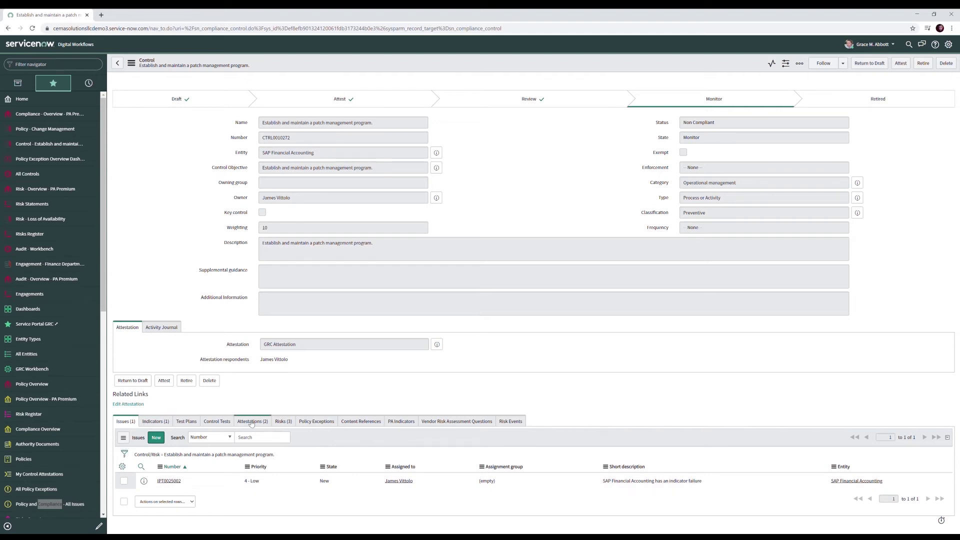
{"action": "left_click", "coordinate": [282, 426]}
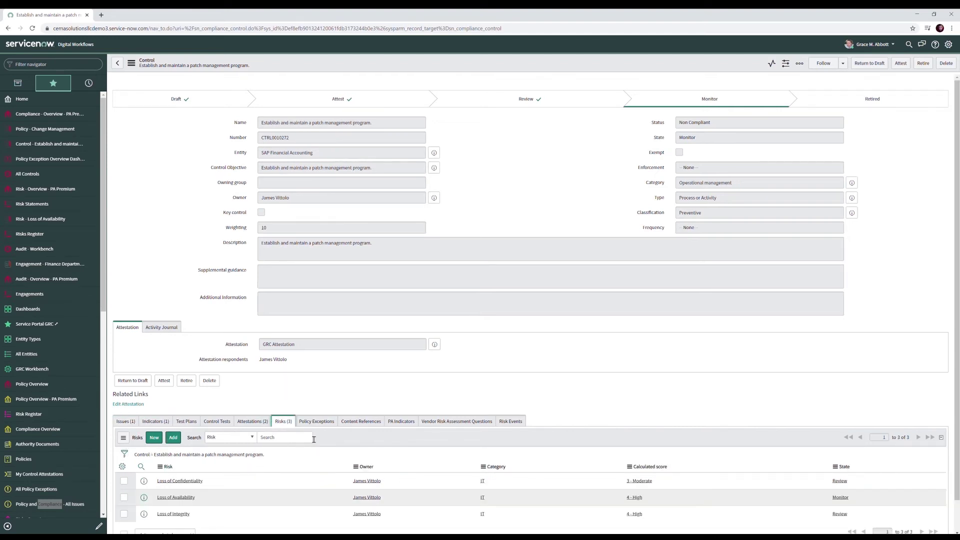
{"action": "scroll", "coordinate": [360, 447], "scroll_direction": "down", "scroll_amount": 1}
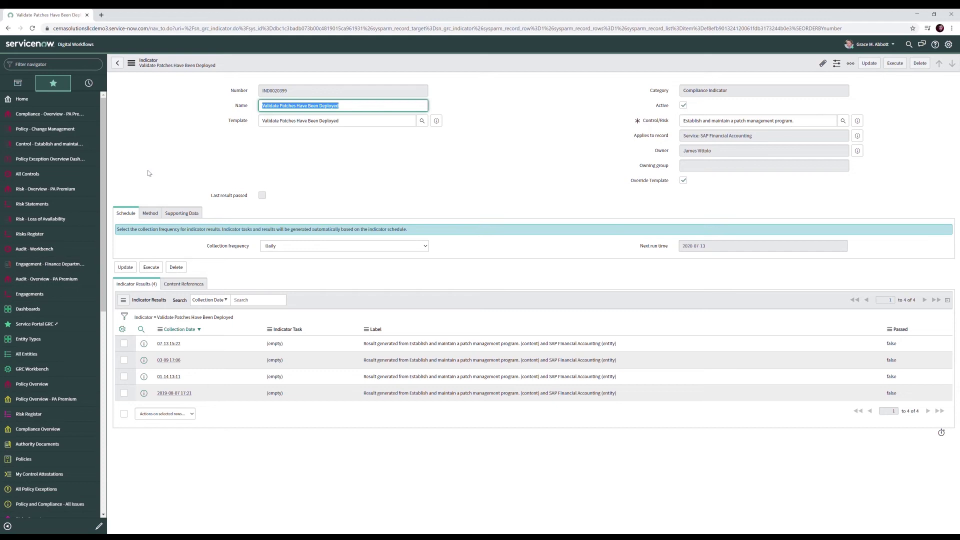
Review the indicator's Supporting Data: active Vulnerable Items scored 6 or higher, last found before last week.
{"action": "left_click", "coordinate": [203, 122]}
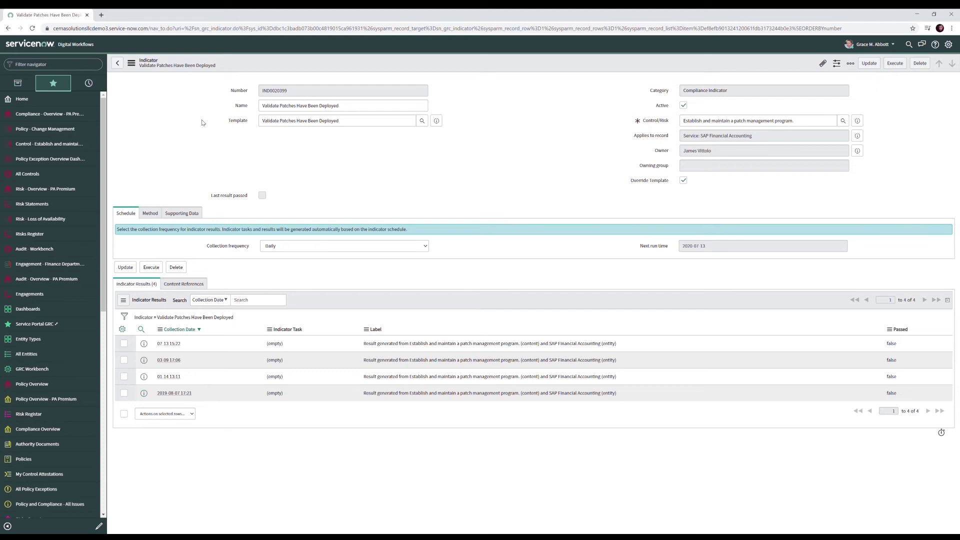
{"action": "key", "text": "Tab"}
{"action": "left_click", "coordinate": [596, 181]}
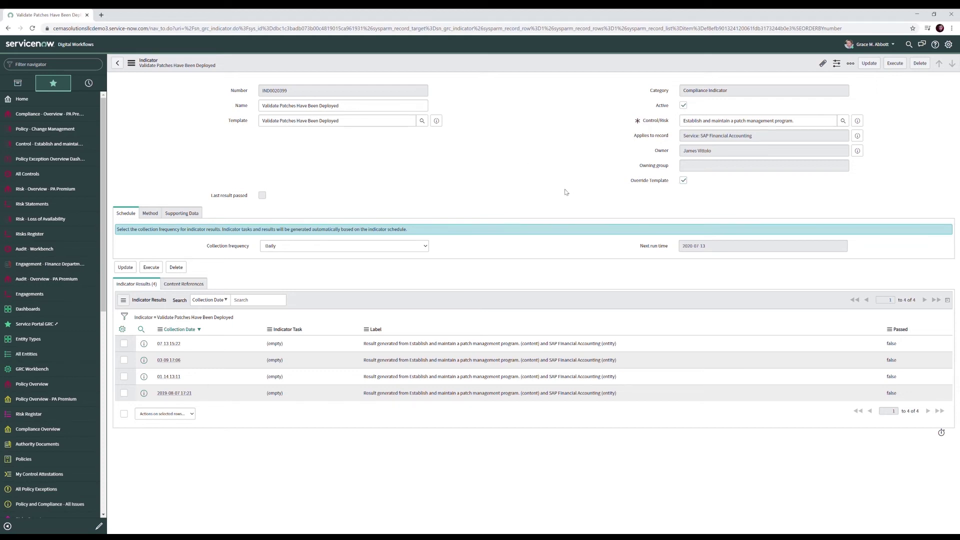
{"action": "left_click", "coordinate": [183, 213]}
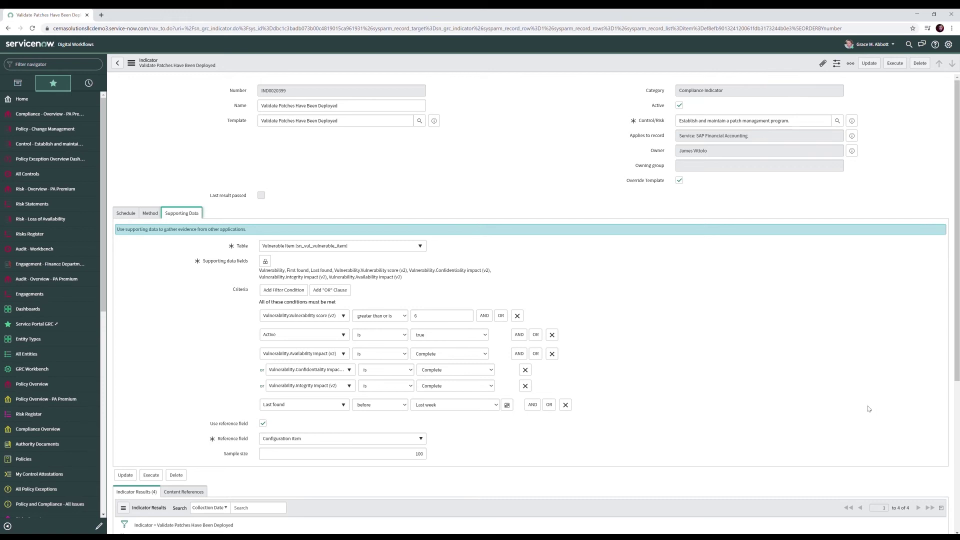
{"action": "scroll", "coordinate": [875, 402], "scroll_direction": "down", "scroll_amount": 3}
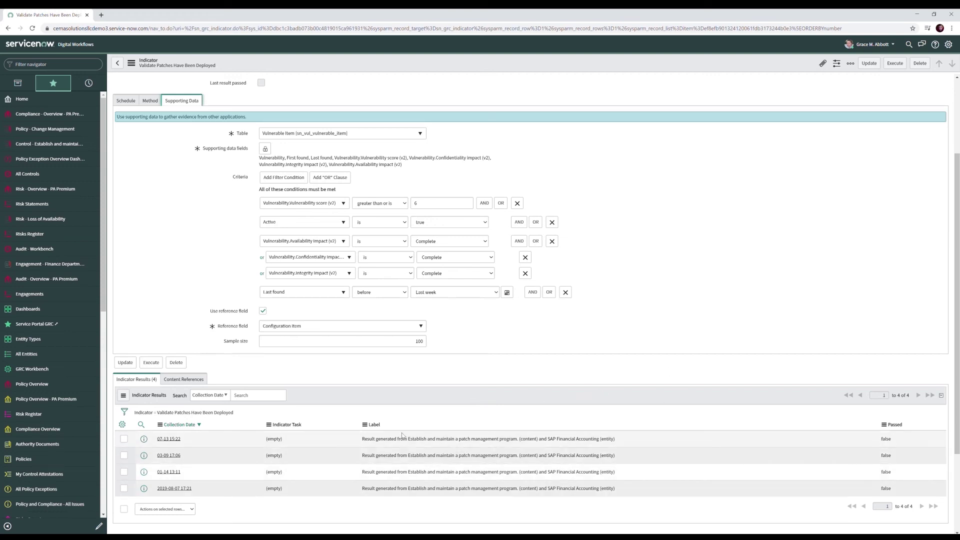
{"action": "scroll", "coordinate": [399, 443], "scroll_direction": "up", "scroll_amount": 2}
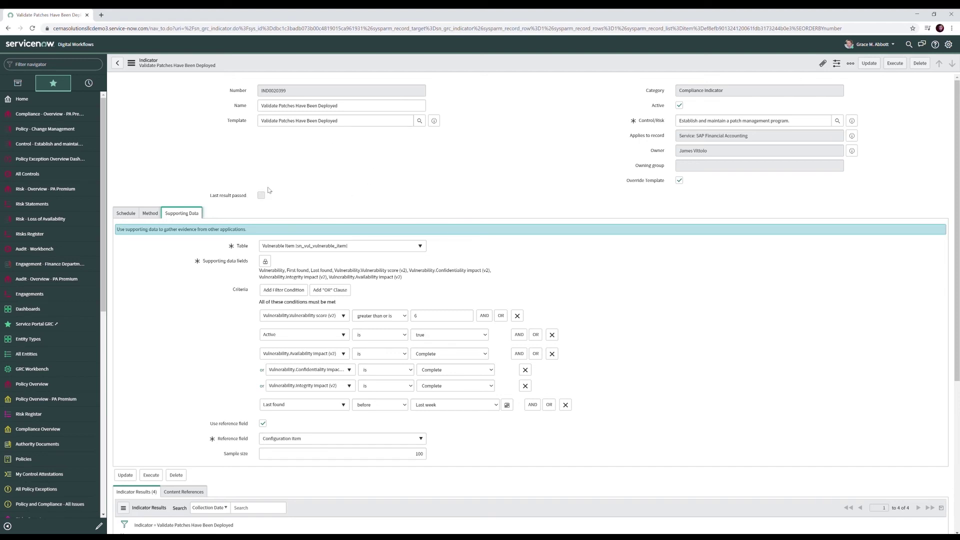
Return to the patch management control and open its single issue, IPT0025002.
{"action": "left_click", "coordinate": [117, 63]}
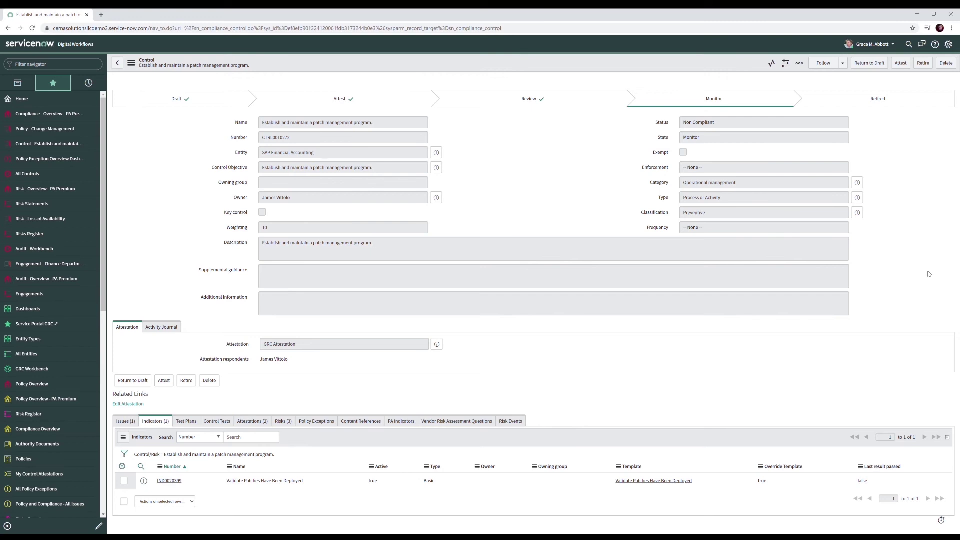
{"action": "left_click", "coordinate": [128, 423]}
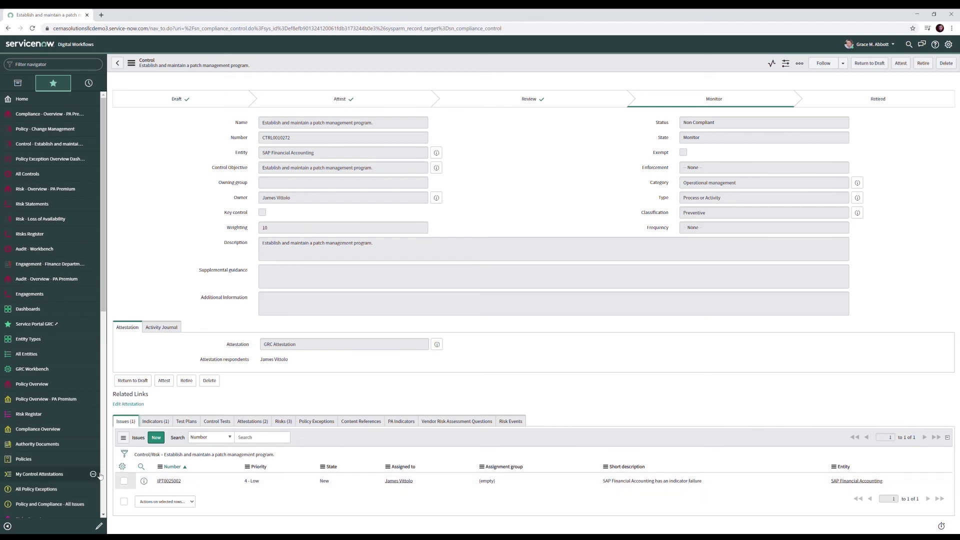
{"action": "left_click", "coordinate": [169, 481]}
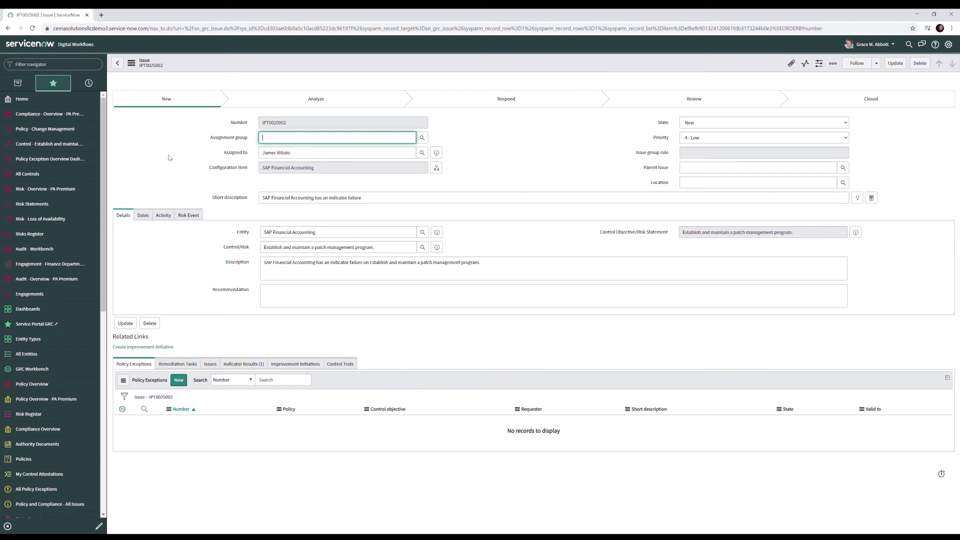
{"action": "left_click", "coordinate": [193, 160]}
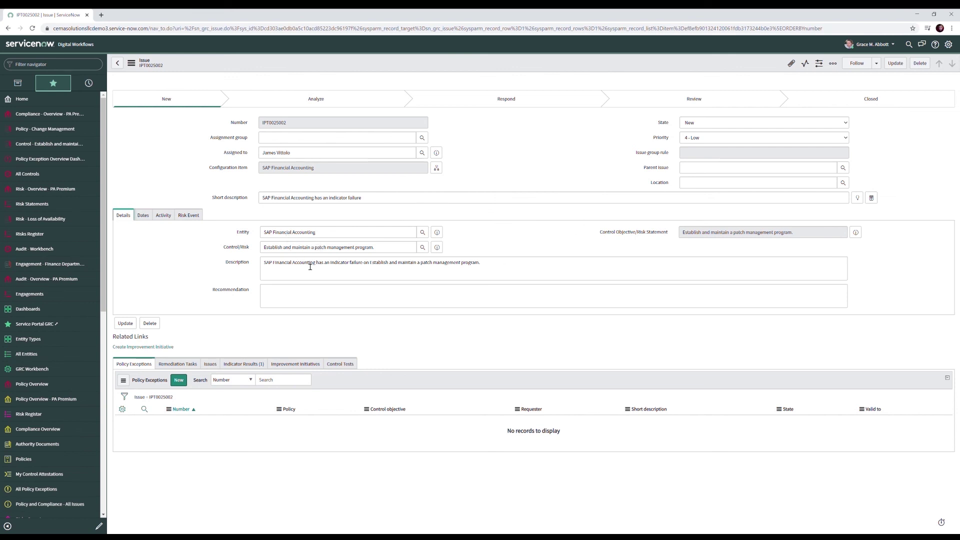
{"action": "left_click", "coordinate": [142, 215]}
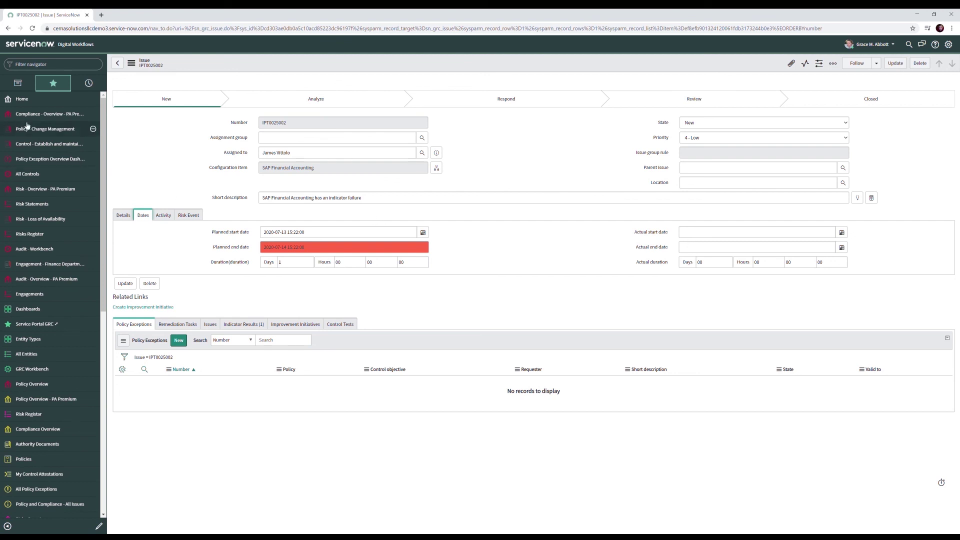
Review the Policy Exception Overview dashboard, then open the All Controls list of 2,195 records.
{"action": "left_click", "coordinate": [50, 158]}
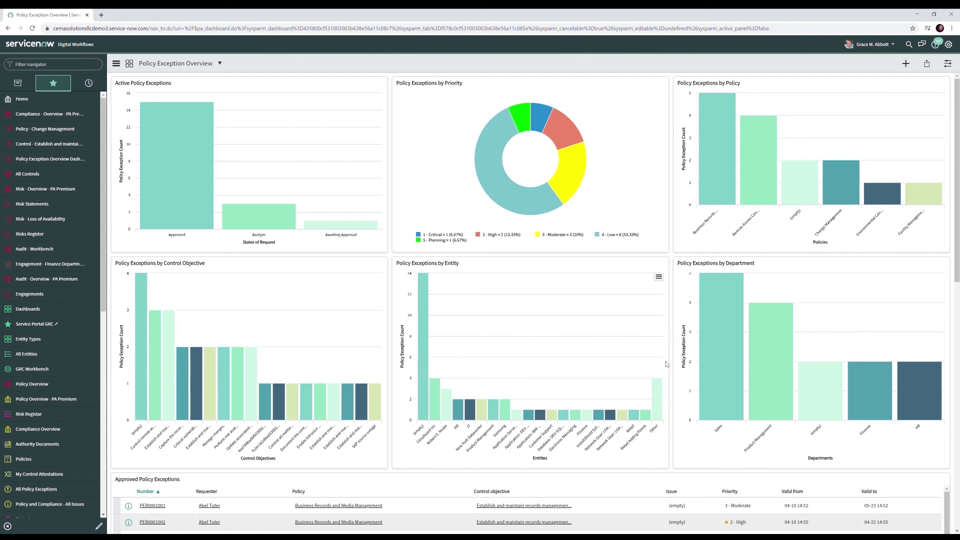
{"action": "left_click", "coordinate": [715, 392]}
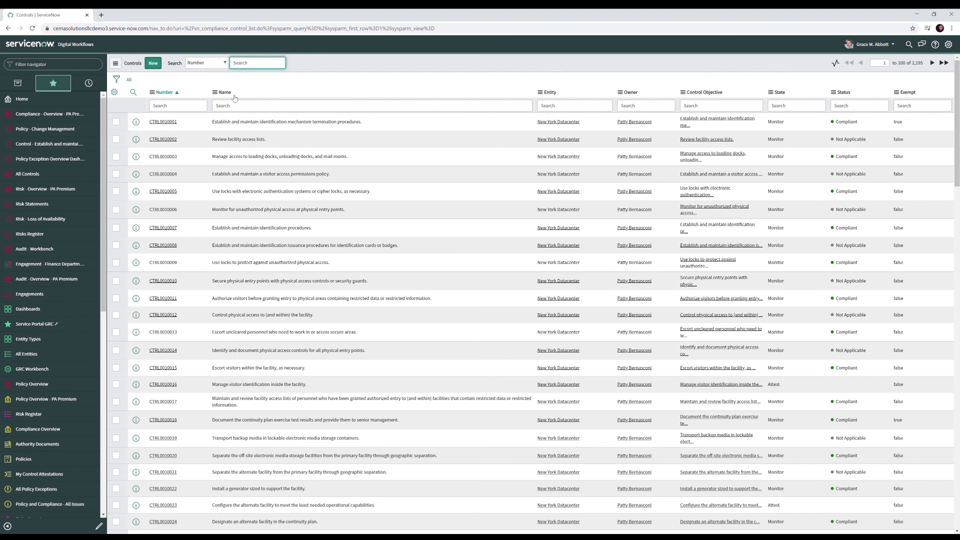
Group the Controls list by Status and expand the 104 Non Compliant controls.
{"action": "left_click", "coordinate": [215, 92]}
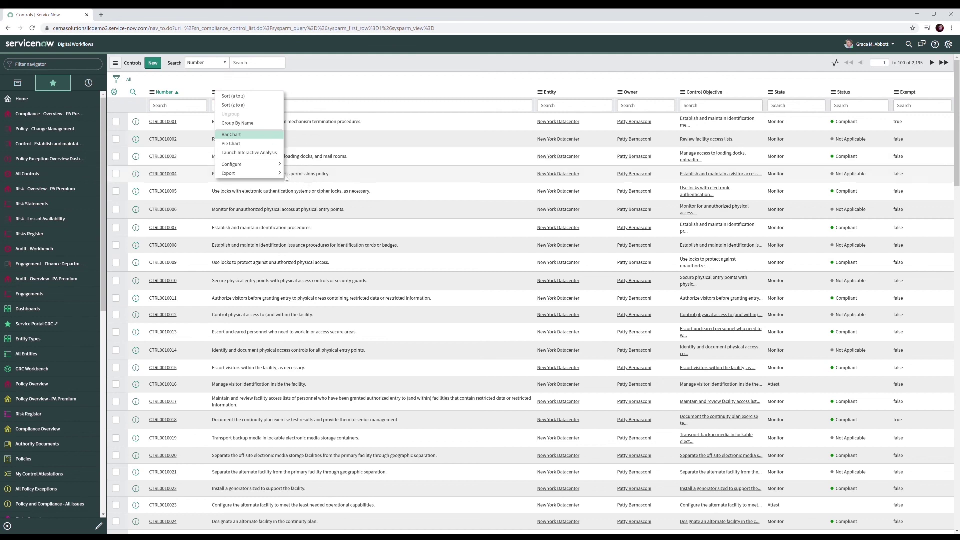
{"action": "mouse_move", "coordinate": [277, 173]}
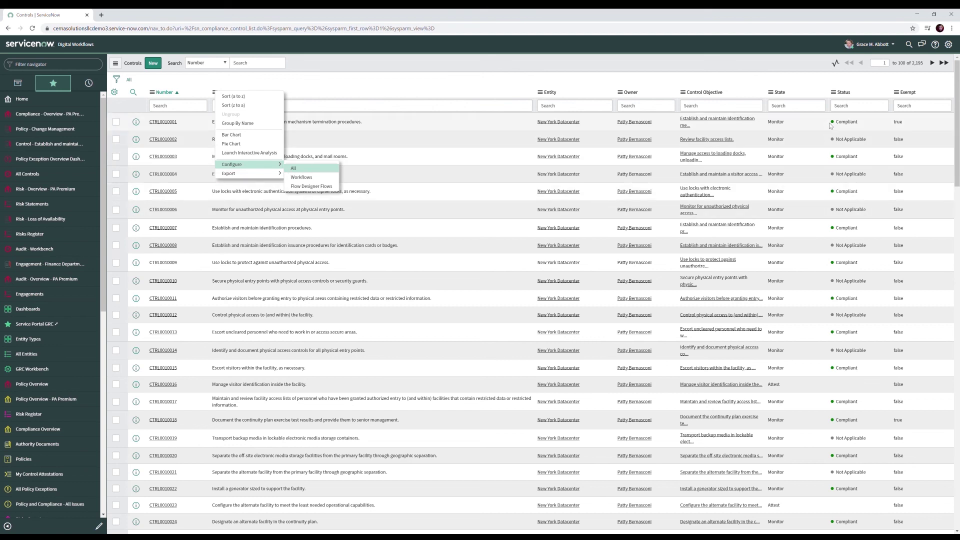
{"action": "left_click", "coordinate": [834, 93]}
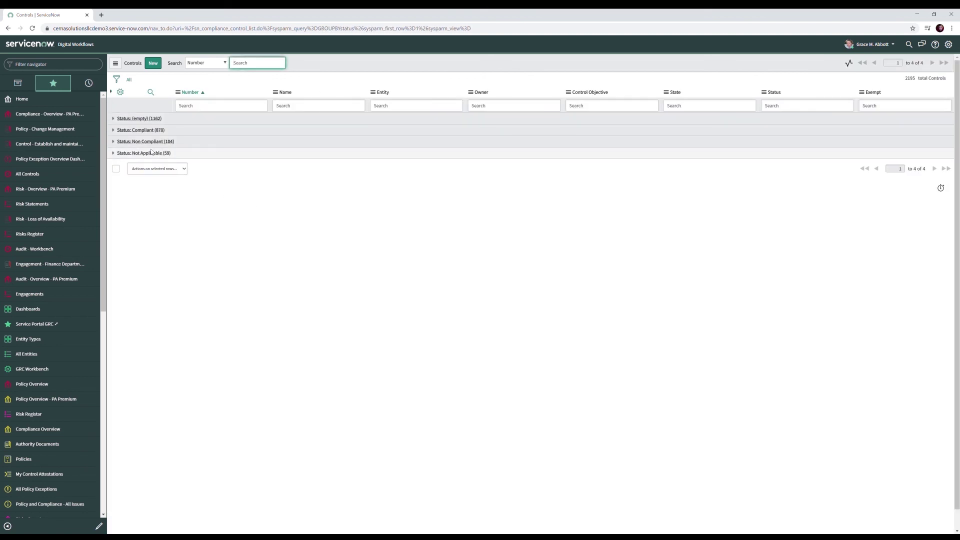
{"action": "left_click", "coordinate": [113, 141]}
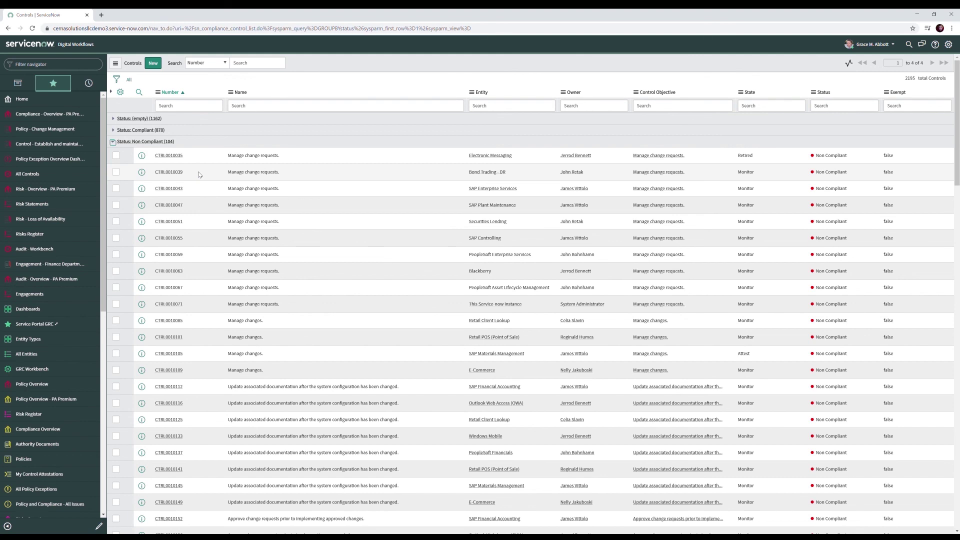
{"action": "right_click", "coordinate": [503, 190]}
Filter the grouped Controls list to Entity = SAP Enterprise Services using Show Matching.
{"action": "left_click", "coordinate": [513, 192]}
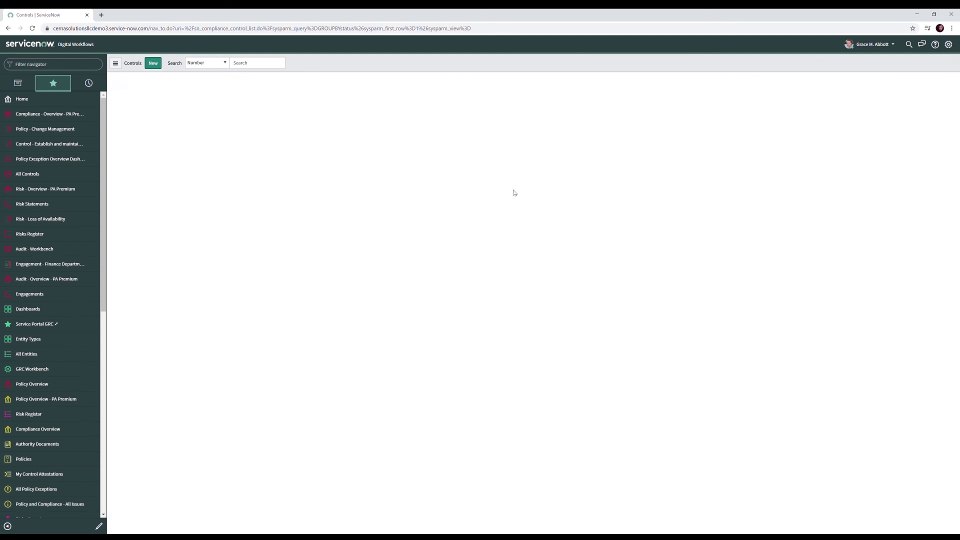